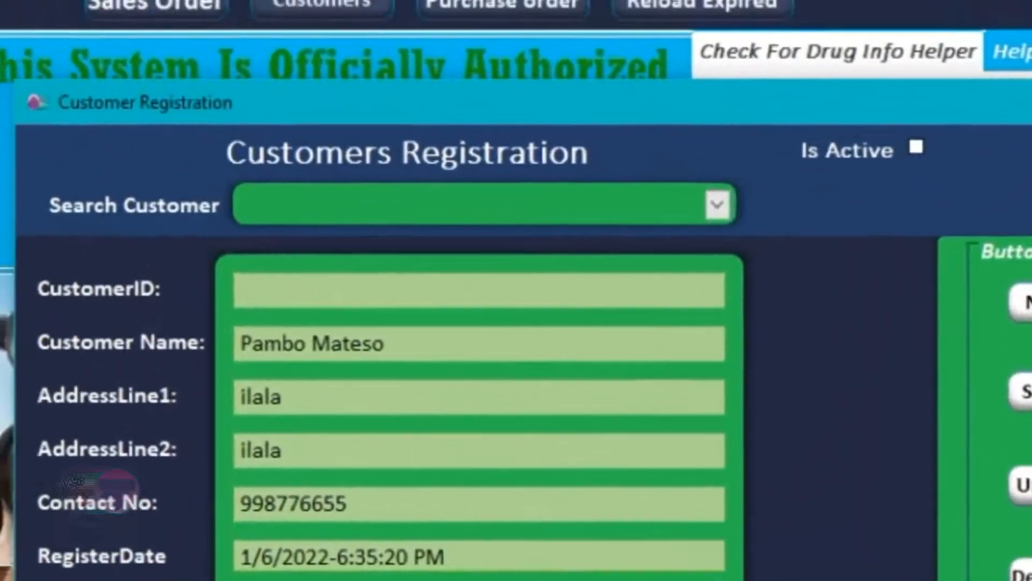
Close the customer registration form and start a new sales order for the customer Afya C System Database.
click(930, 114)
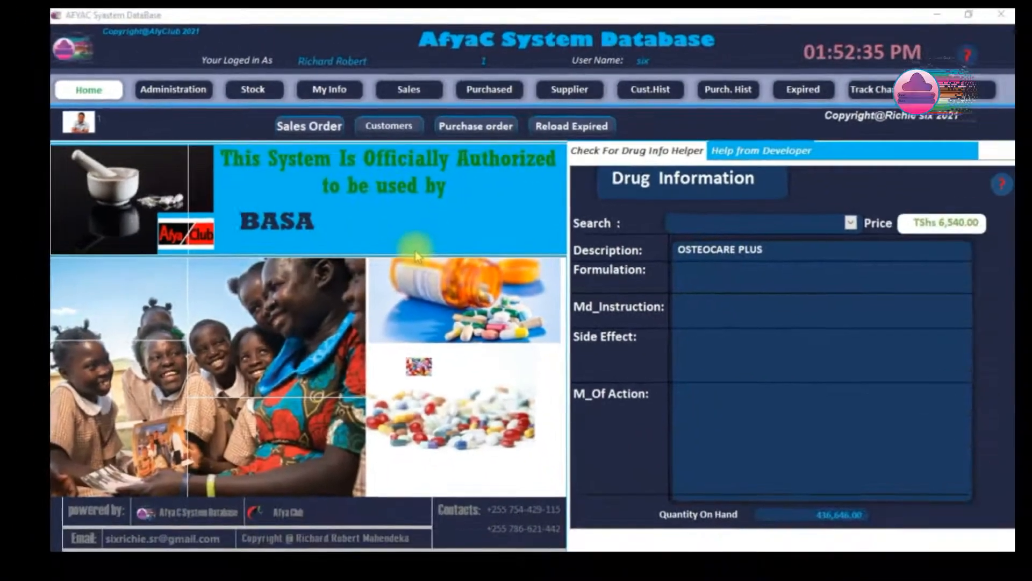
click(300, 130)
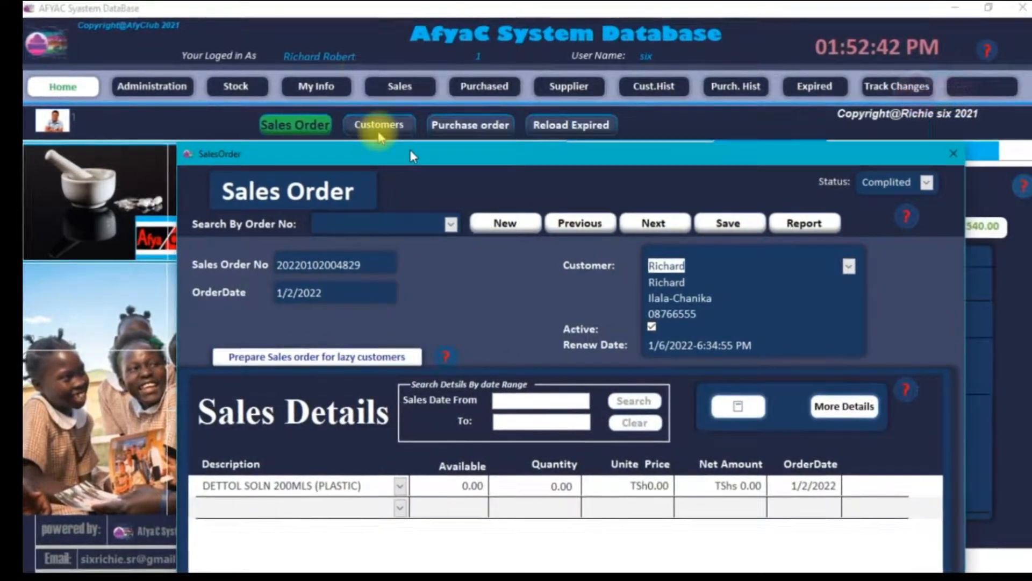
drag(410, 152, 363, 46)
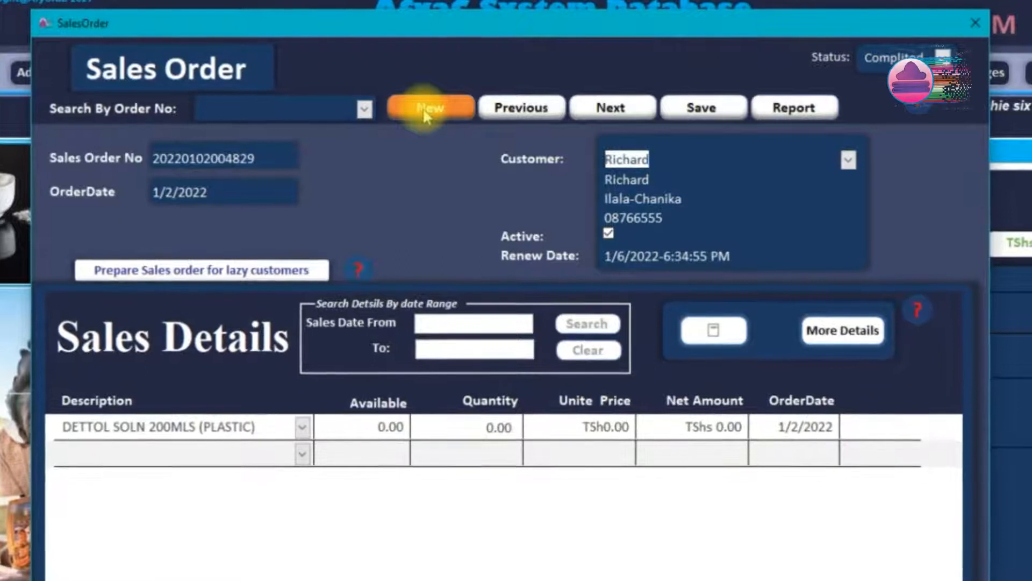
click(425, 111)
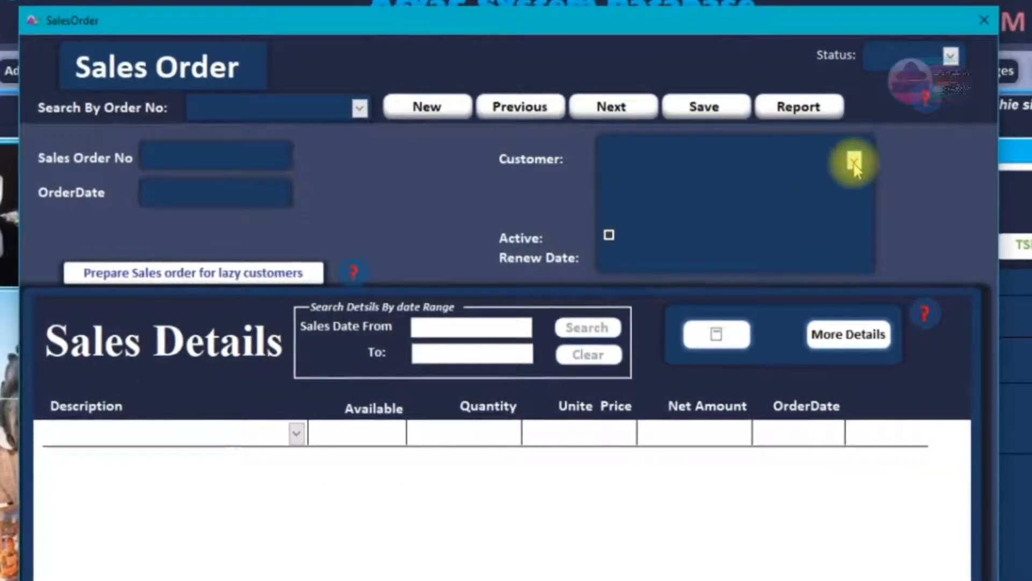
text(afya C System Database)
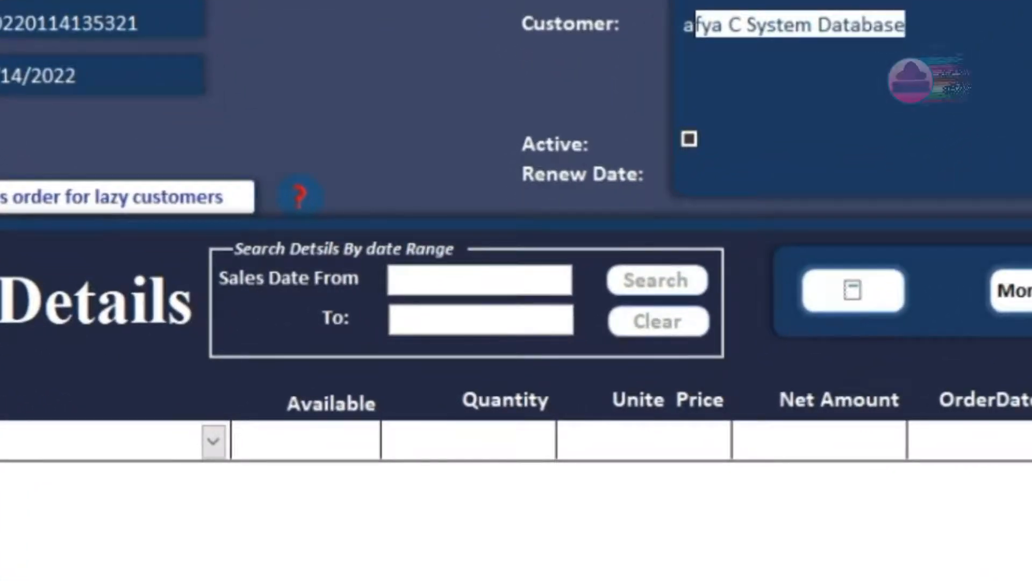
click(1031, 21)
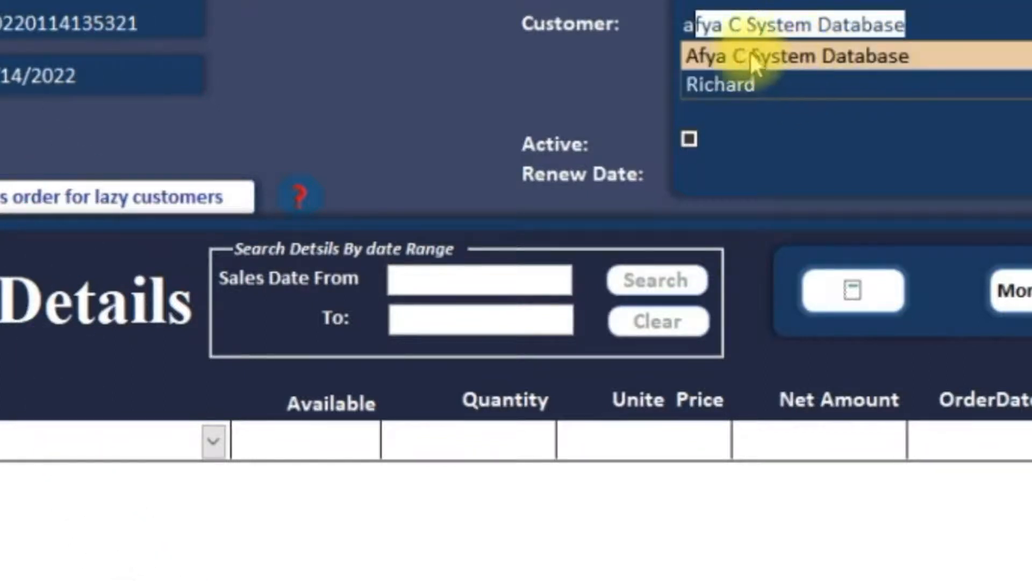
click(822, 55)
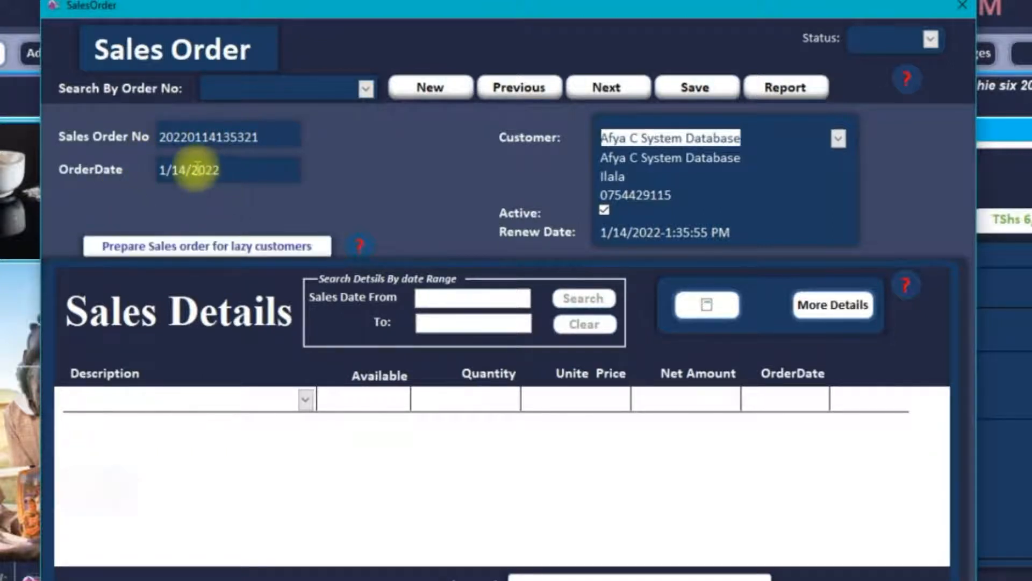
Add MENOPACE as the first item and ANUSOL SUPP 12'S as the second item in the order's sales details.
click(305, 400)
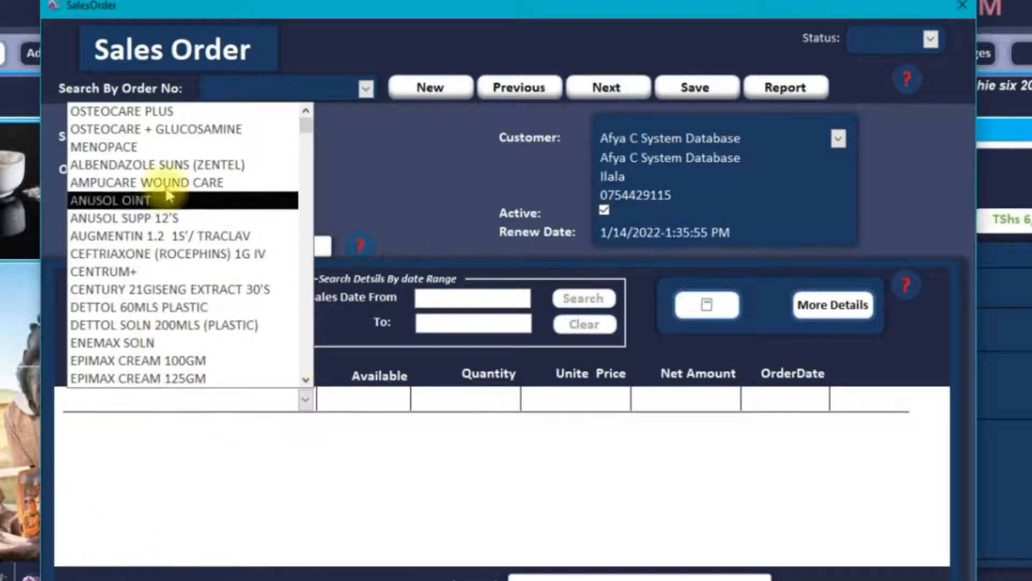
click(177, 147)
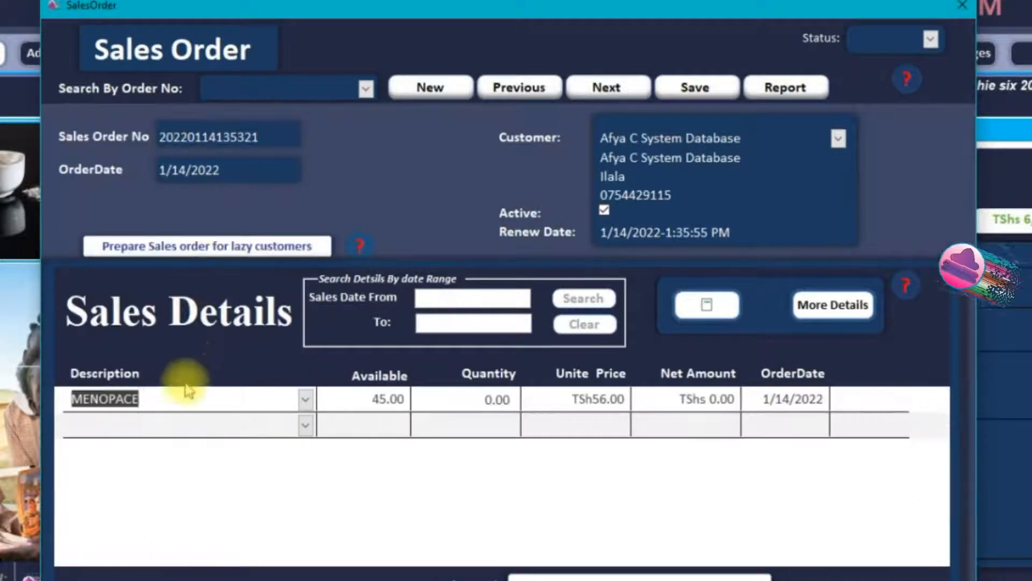
click(304, 428)
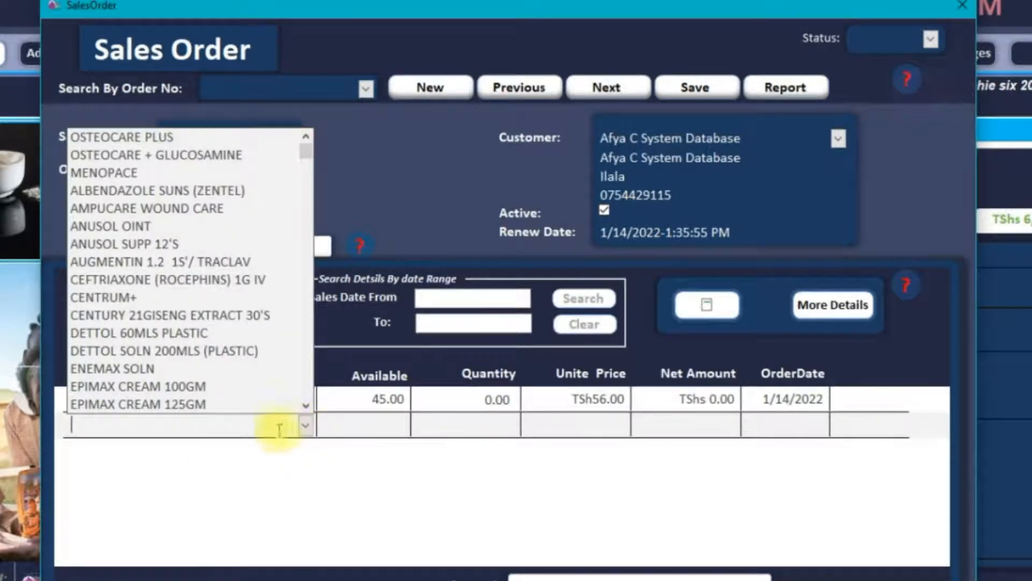
click(185, 156)
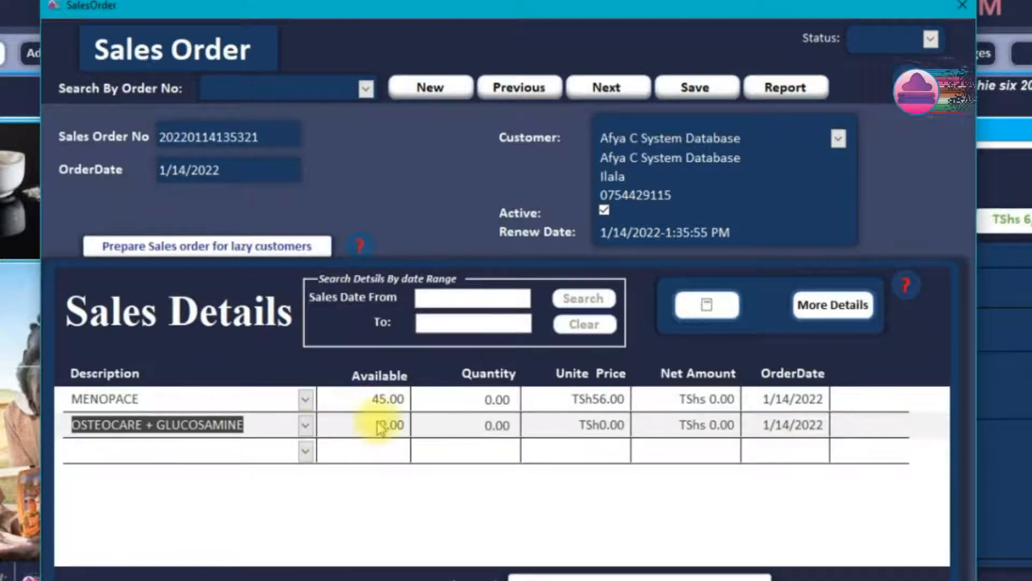
click(307, 426)
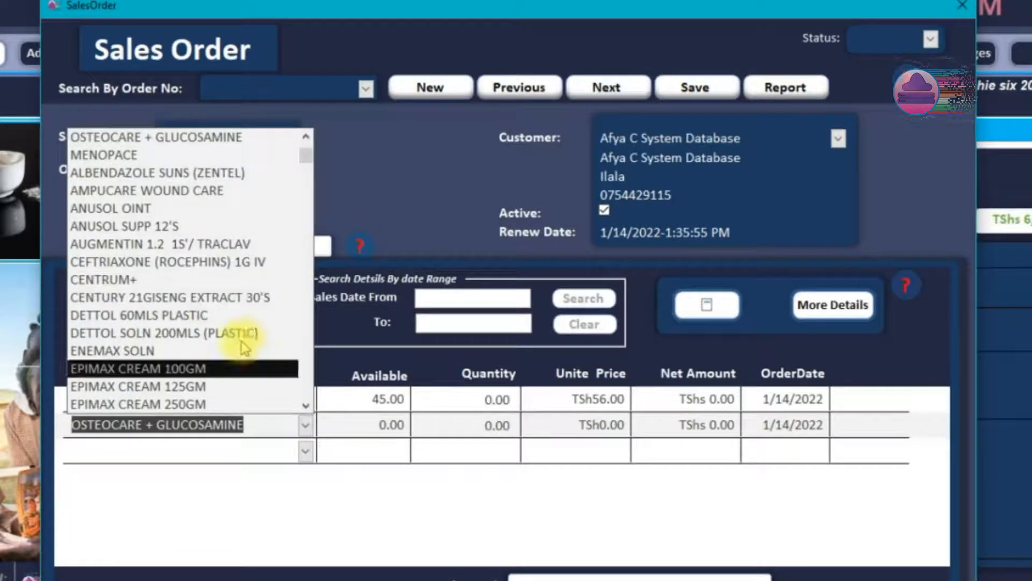
click(176, 141)
click(309, 430)
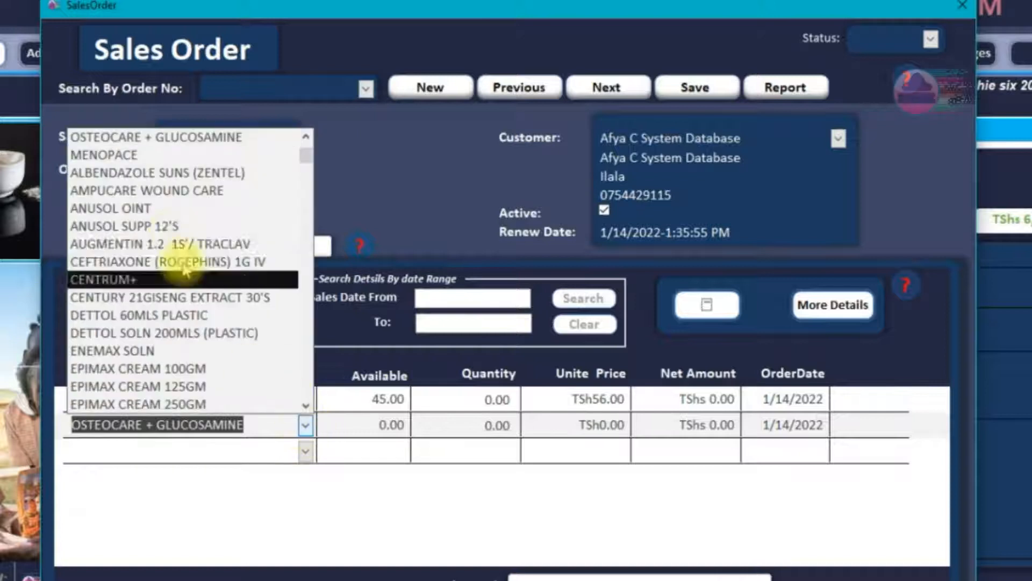
click(172, 224)
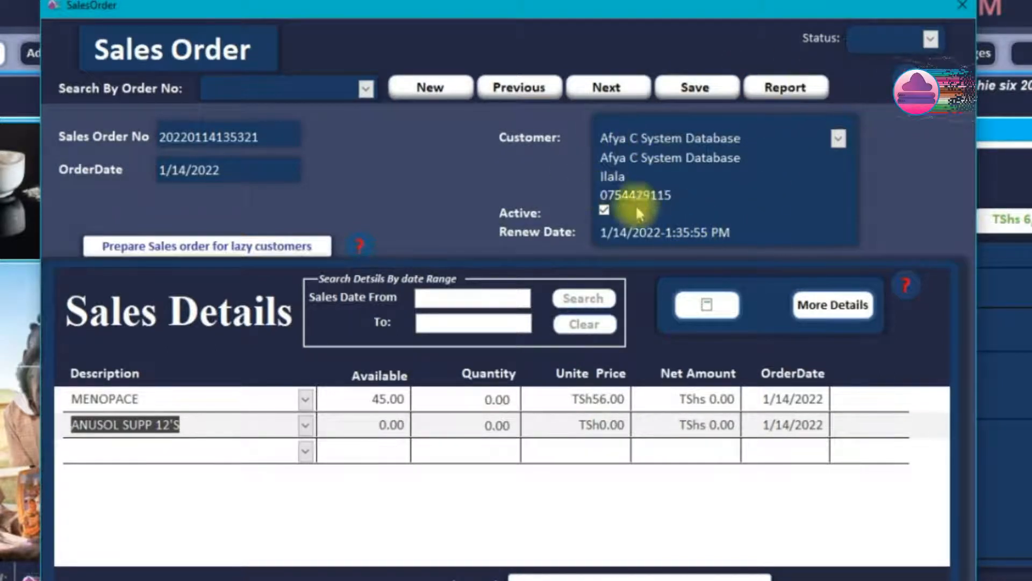
Save the sales order with the status Completed and close the order form.
click(702, 90)
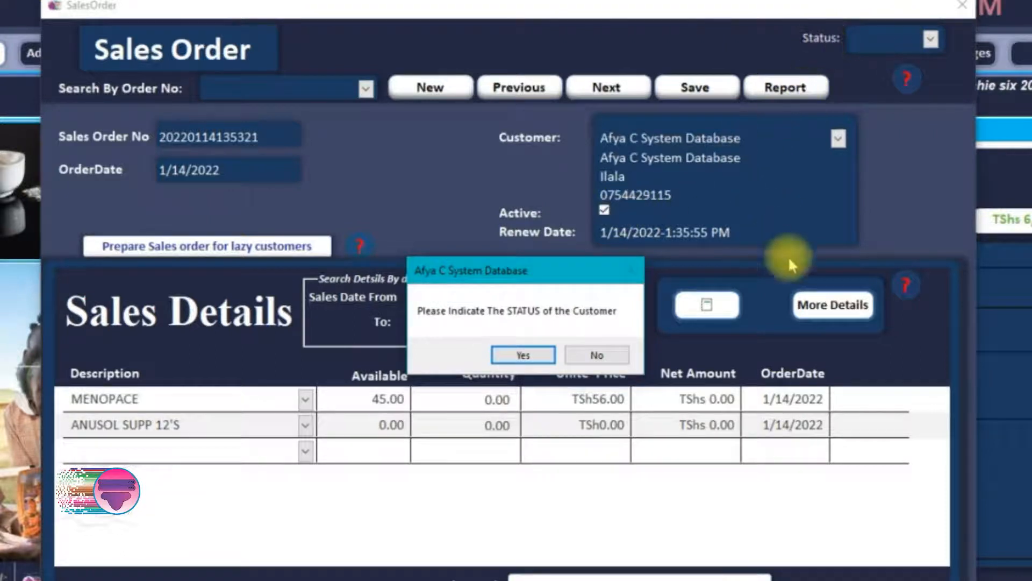
click(525, 356)
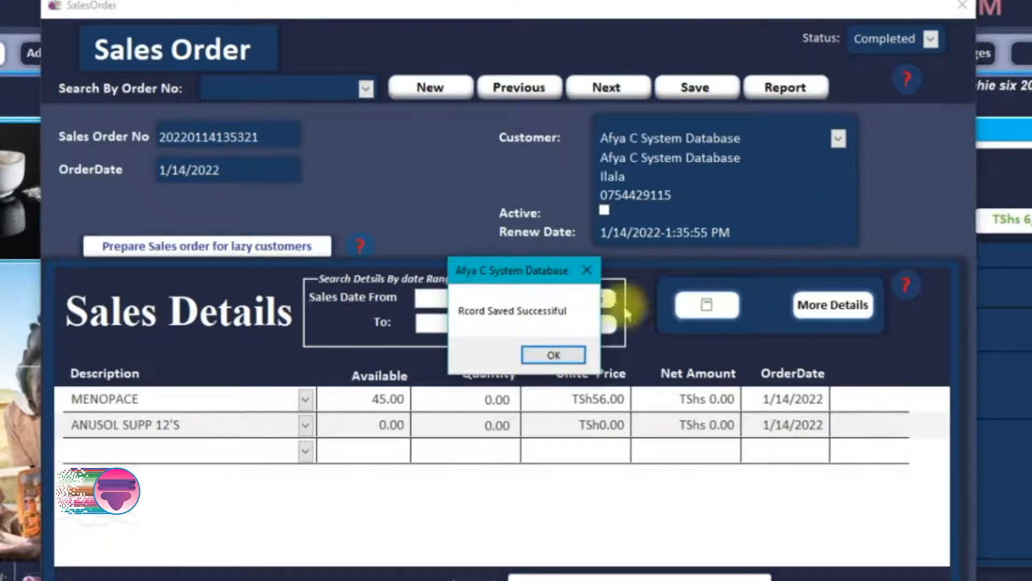
click(559, 354)
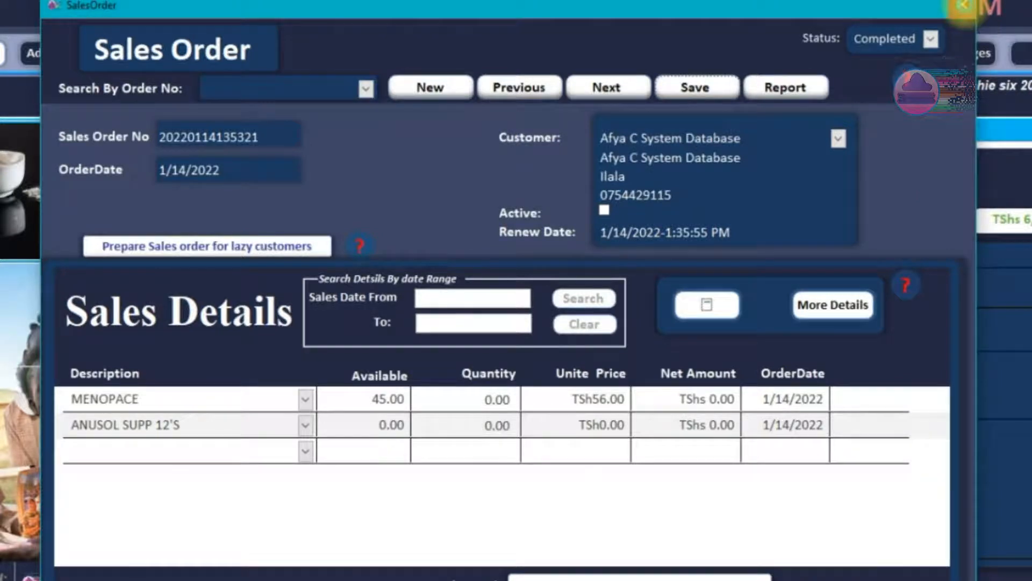
click(965, 6)
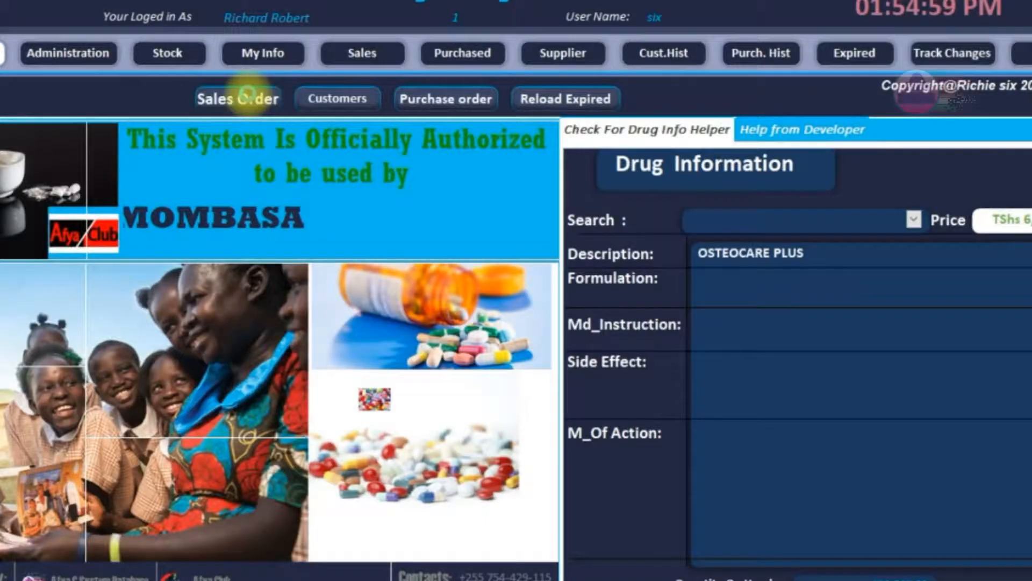
Check which customers can be chosen in a blank new sales order, and close the form.
click(247, 97)
drag(564, 143, 441, 0)
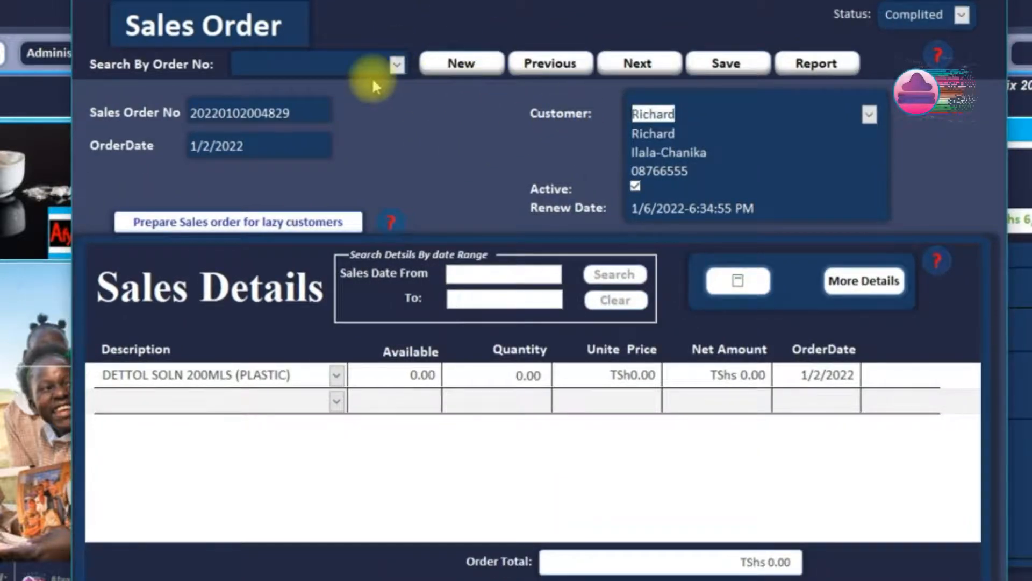
click(434, 67)
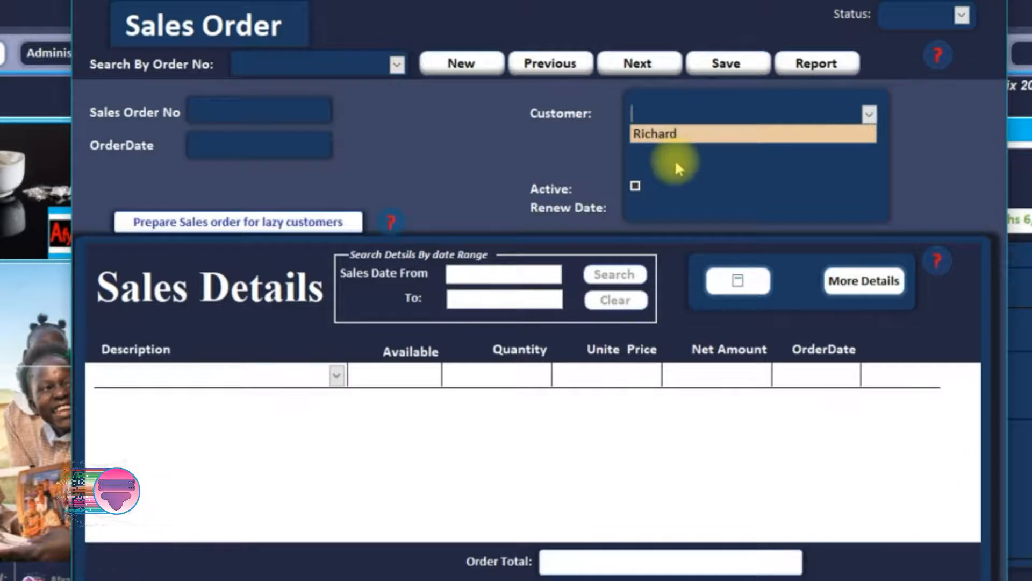
click(991, 0)
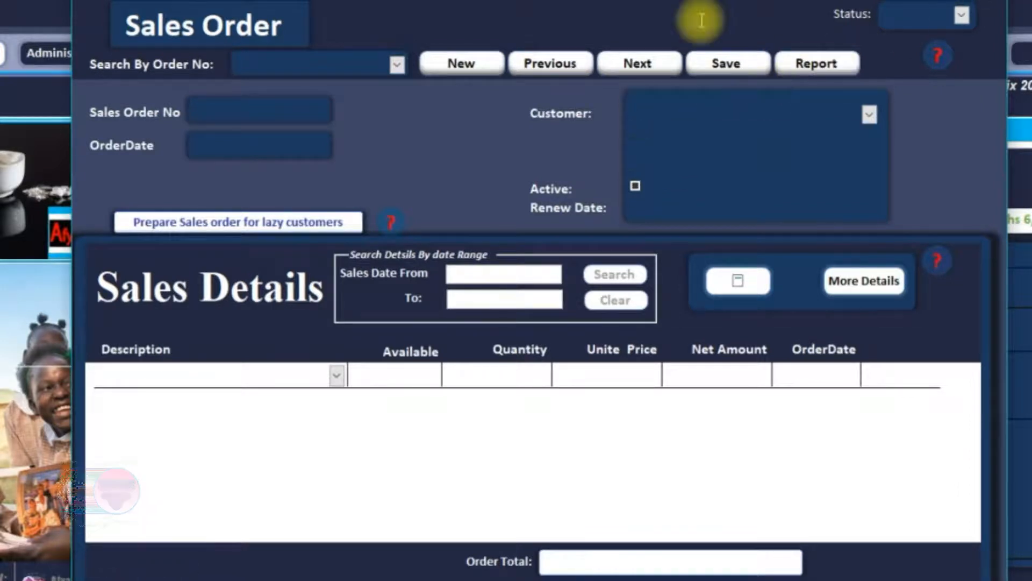
click(327, 100)
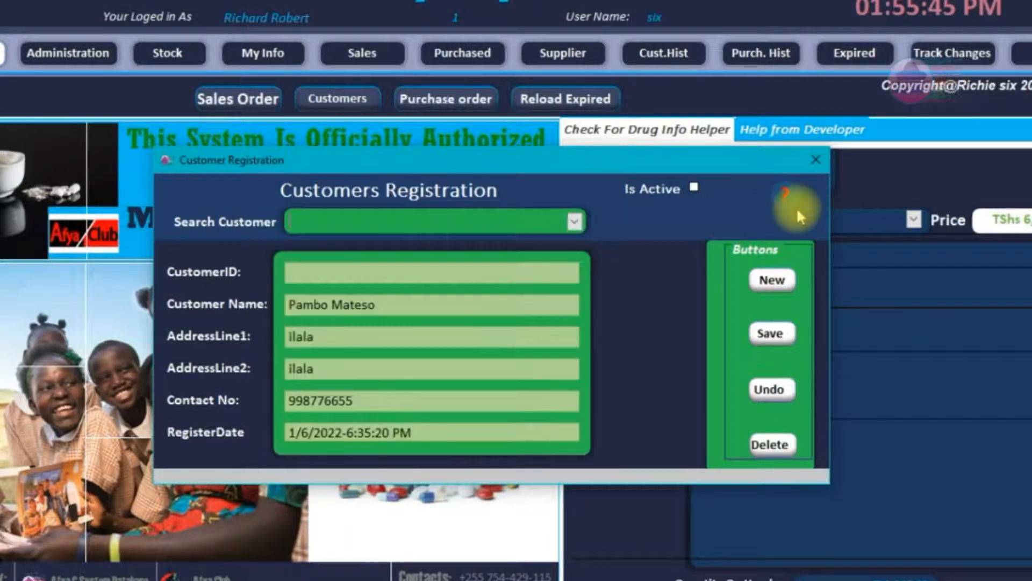
click(811, 160)
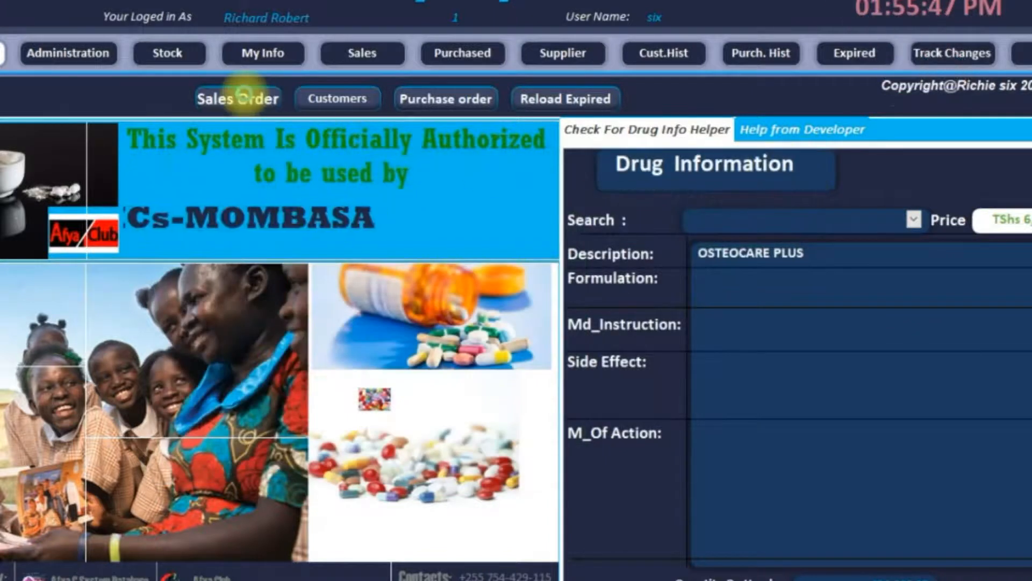
click(242, 98)
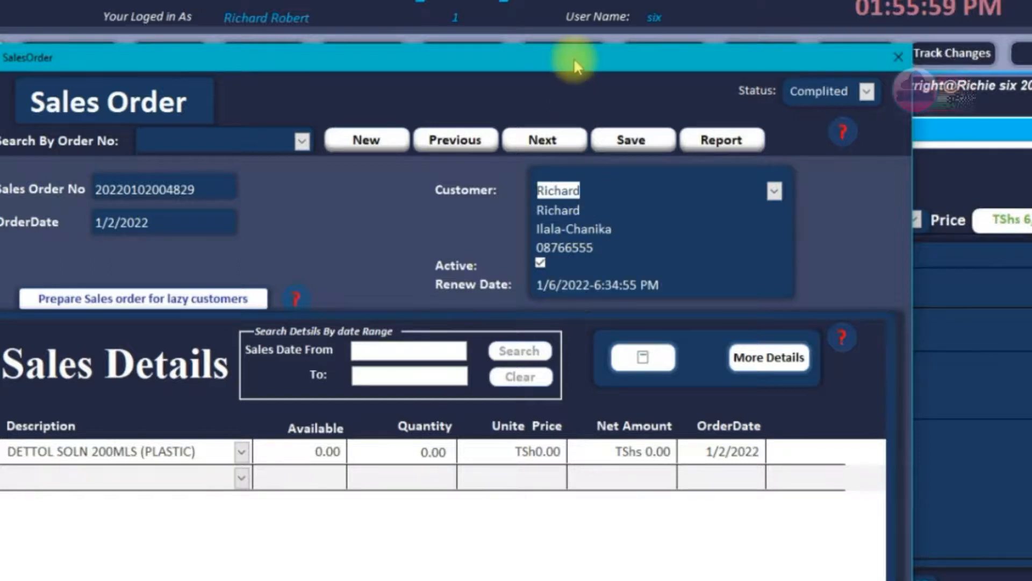
drag(572, 64, 613, 39)
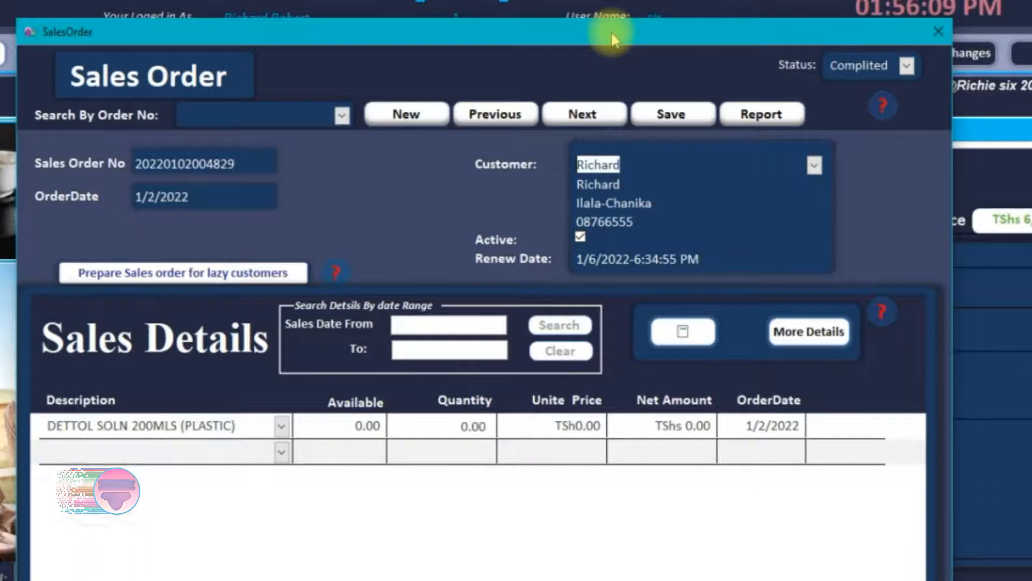
click(944, 34)
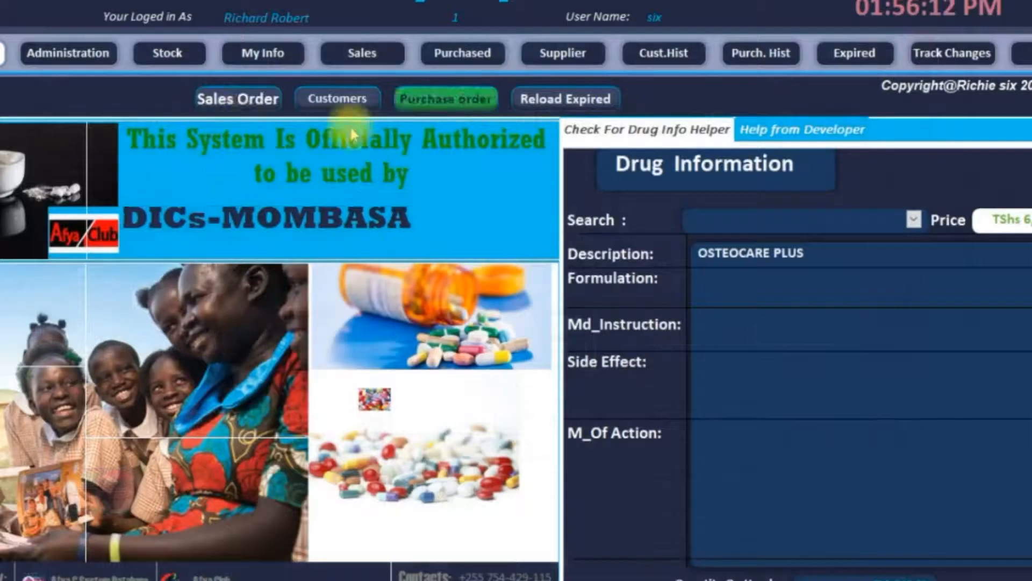
Find Afya C System Database in the customer registration, mark it as active and save the record.
click(340, 99)
drag(481, 167, 458, 157)
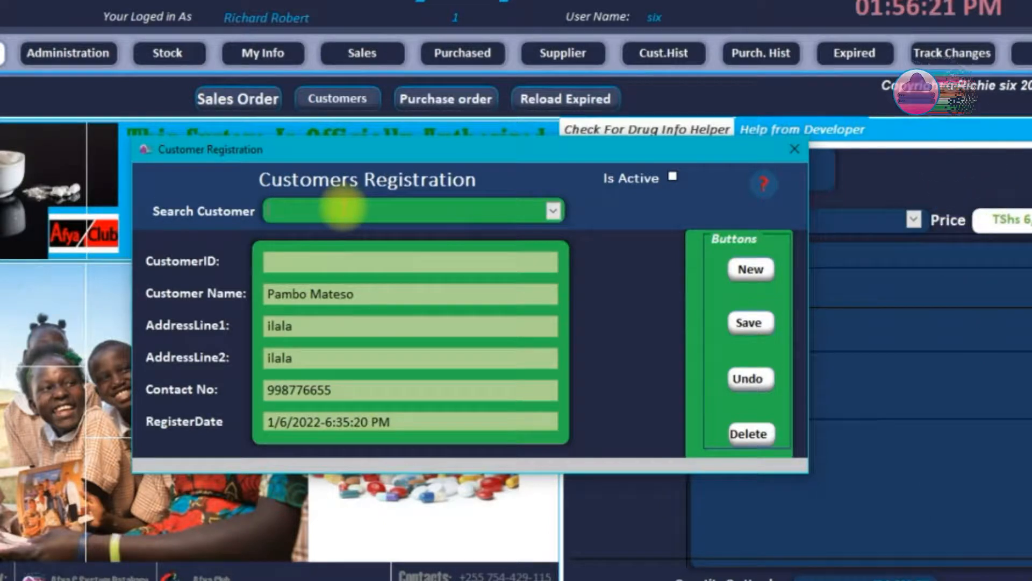
text(af)
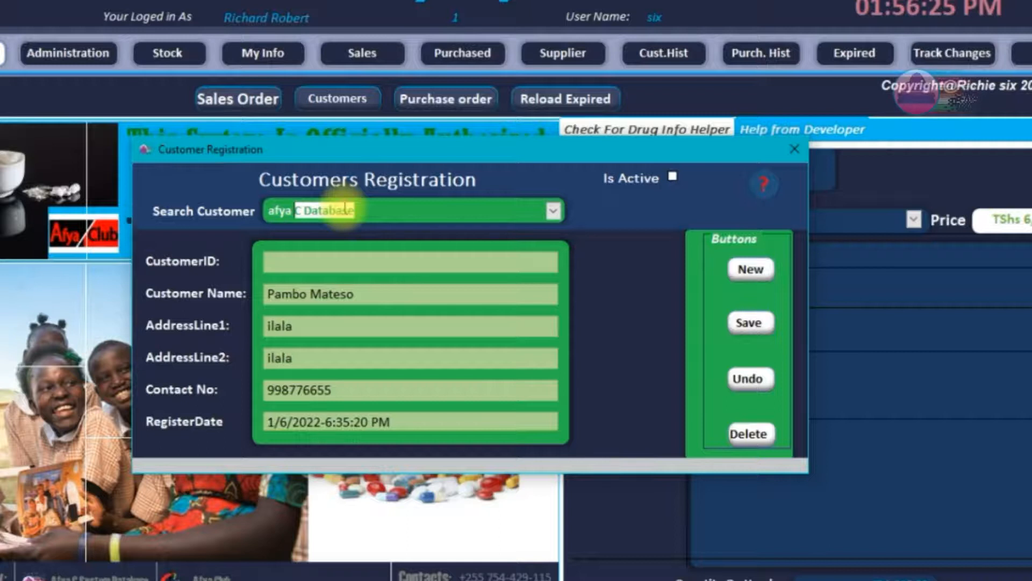
text(ya c sy)
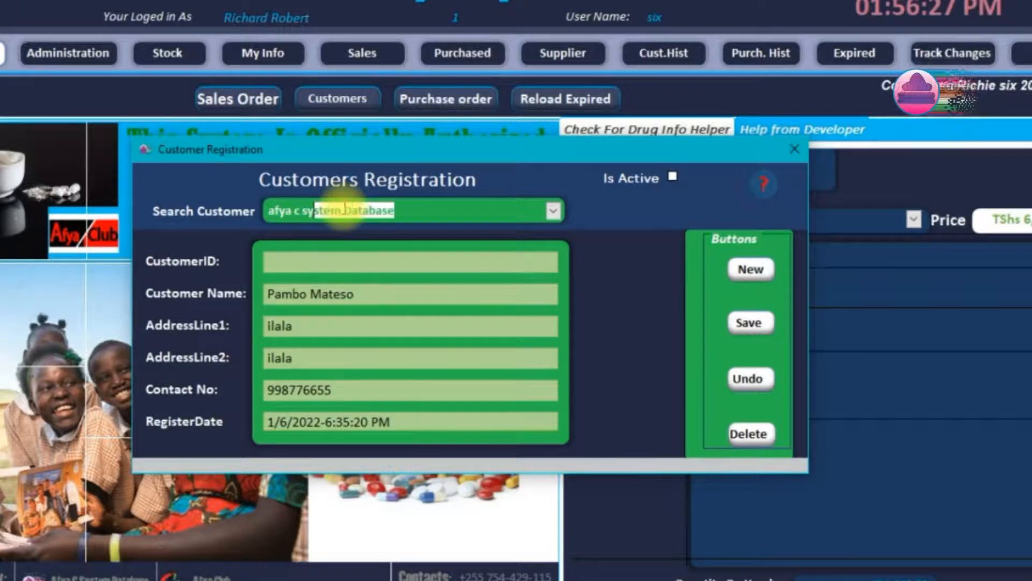
key(Return)
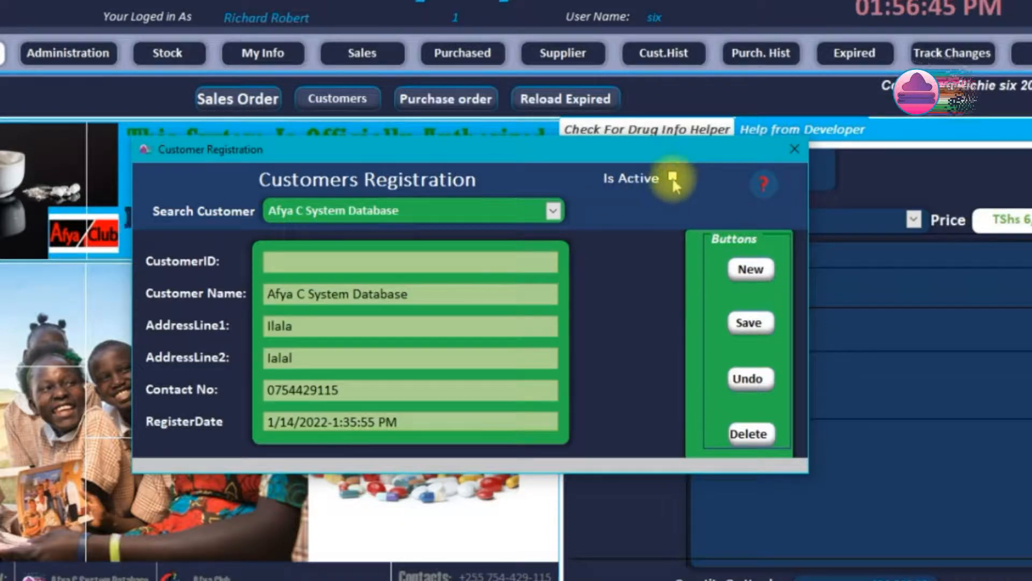
click(756, 322)
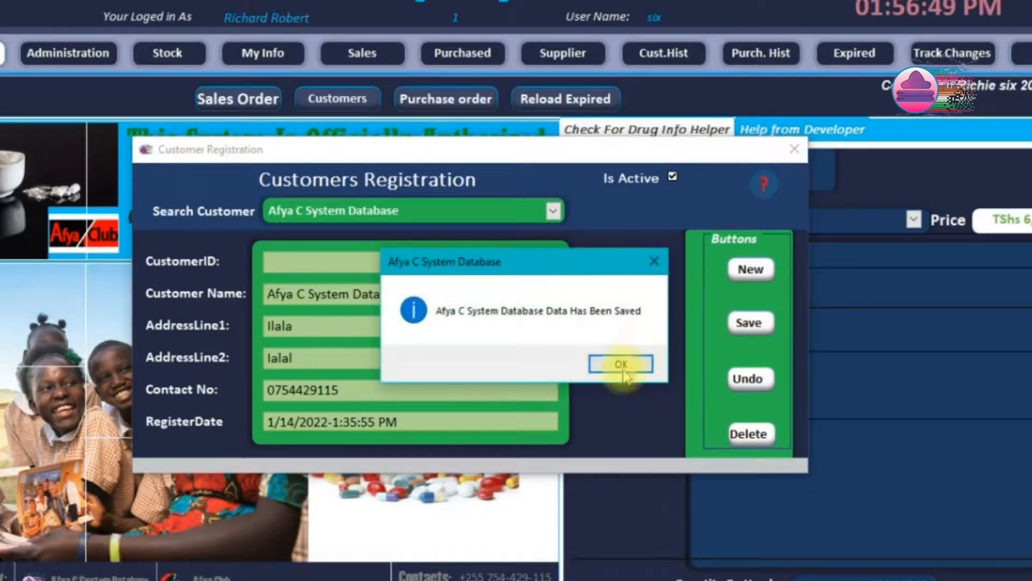
click(634, 365)
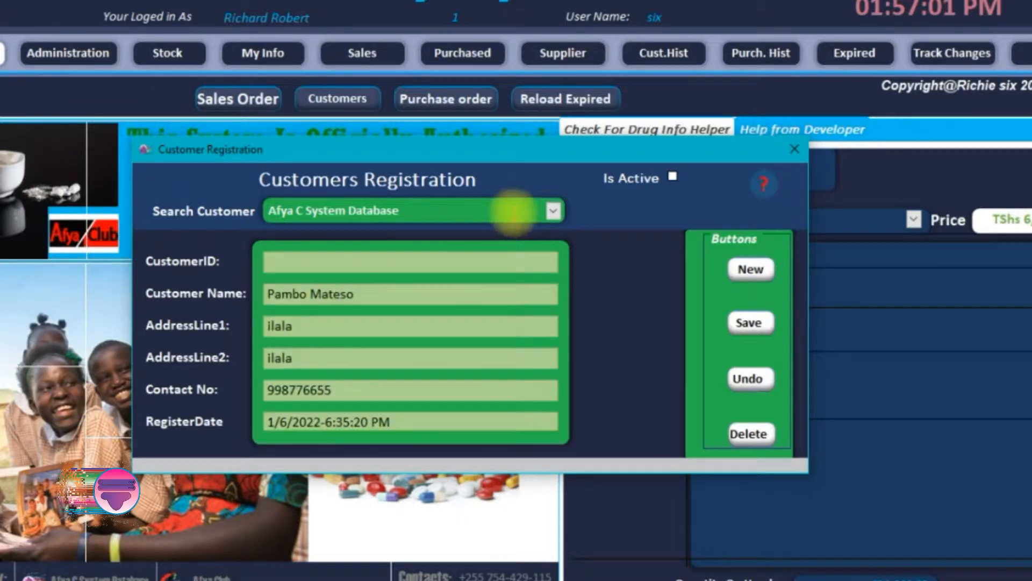
Reload the Afya C System Database customer record to check its active status and register date, and close the form.
click(555, 210)
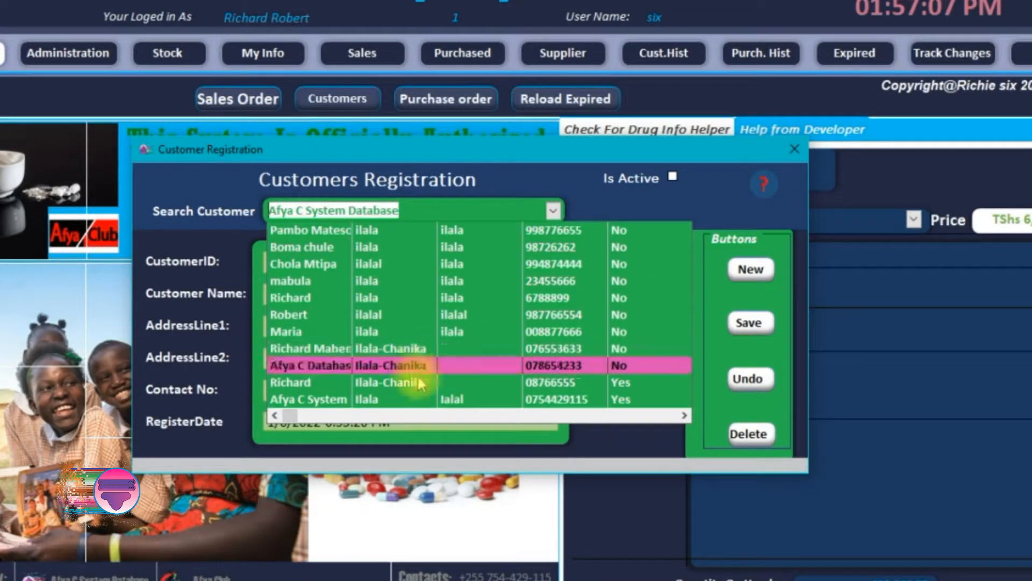
click(421, 401)
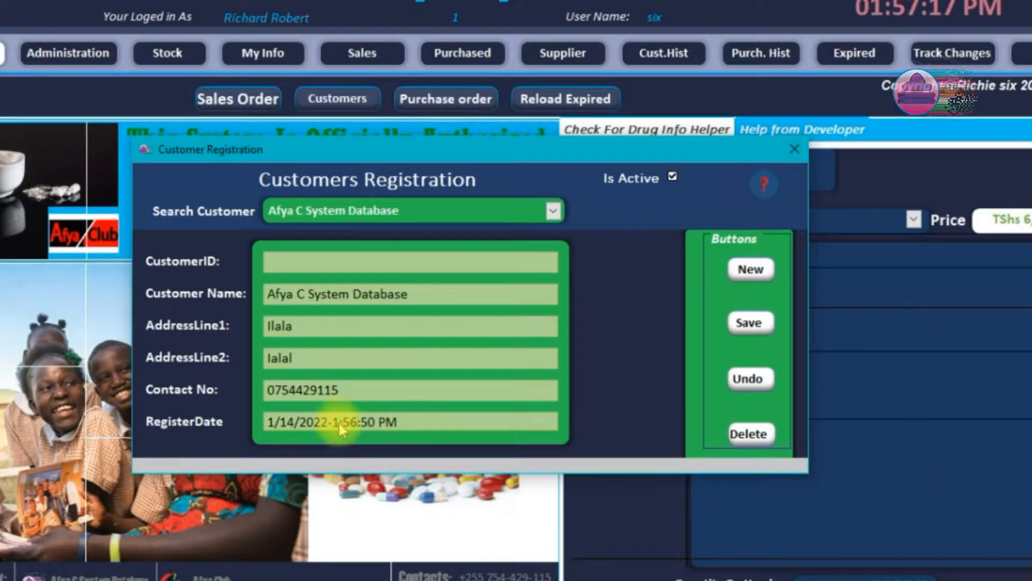
click(795, 149)
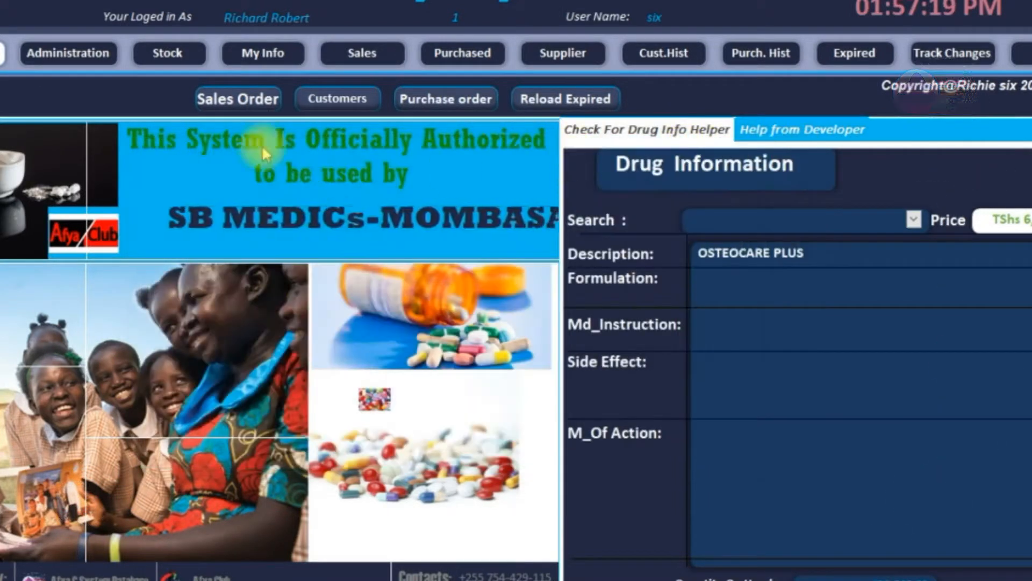
Reopen the sales order form and create another order for the reactivated customer Afya C System Database.
click(237, 97)
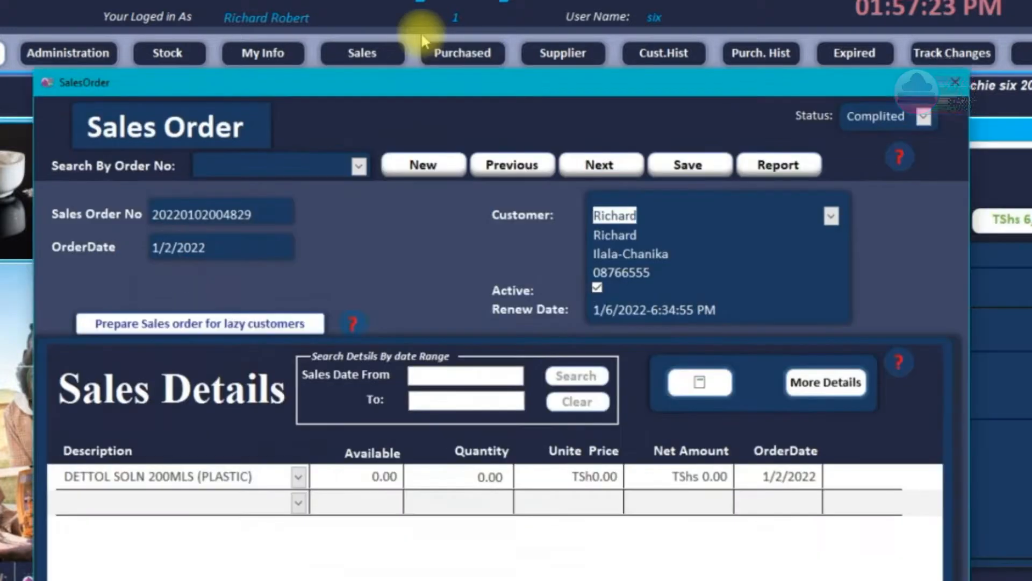
click(955, 83)
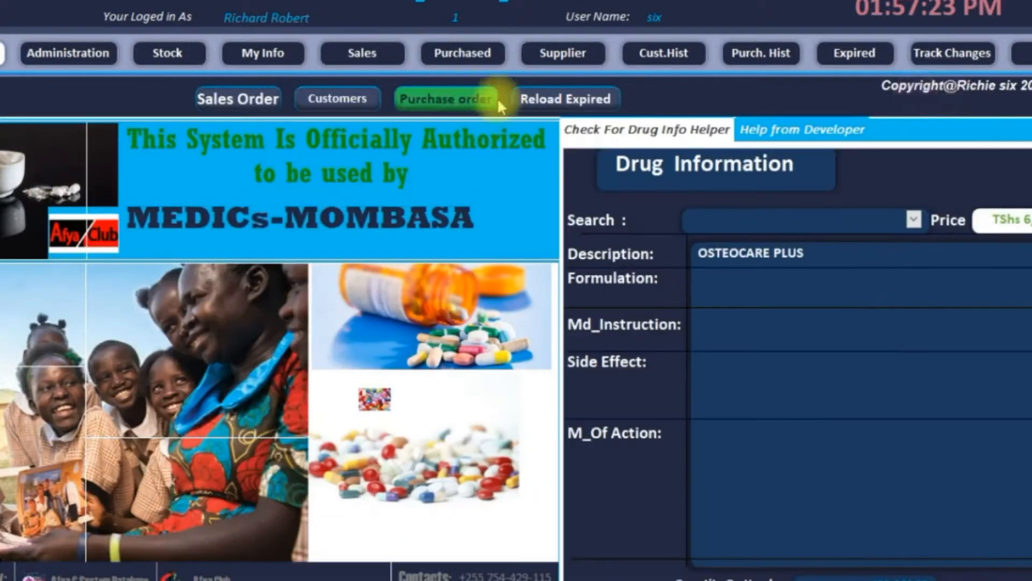
click(232, 97)
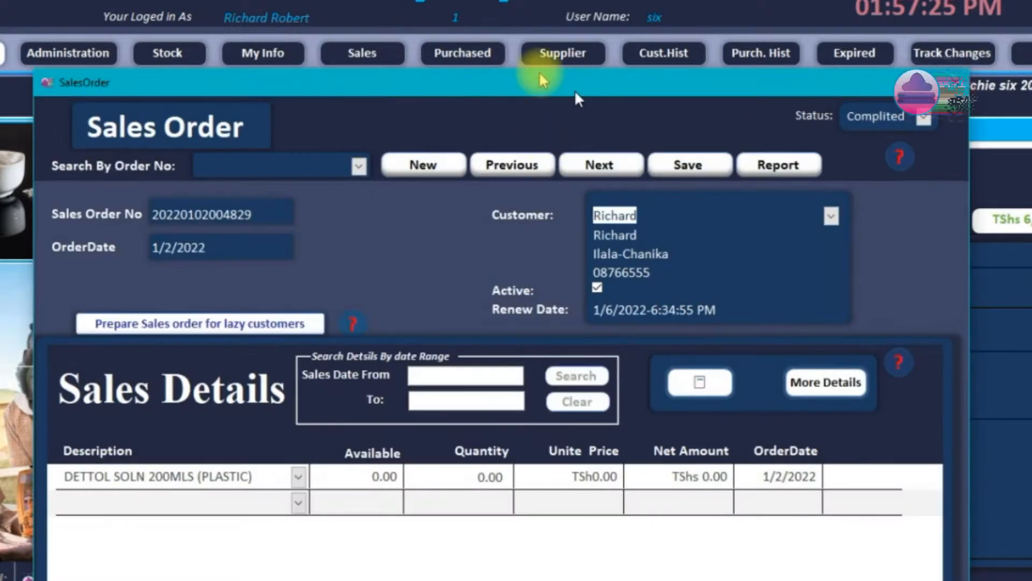
drag(541, 76, 516, 1)
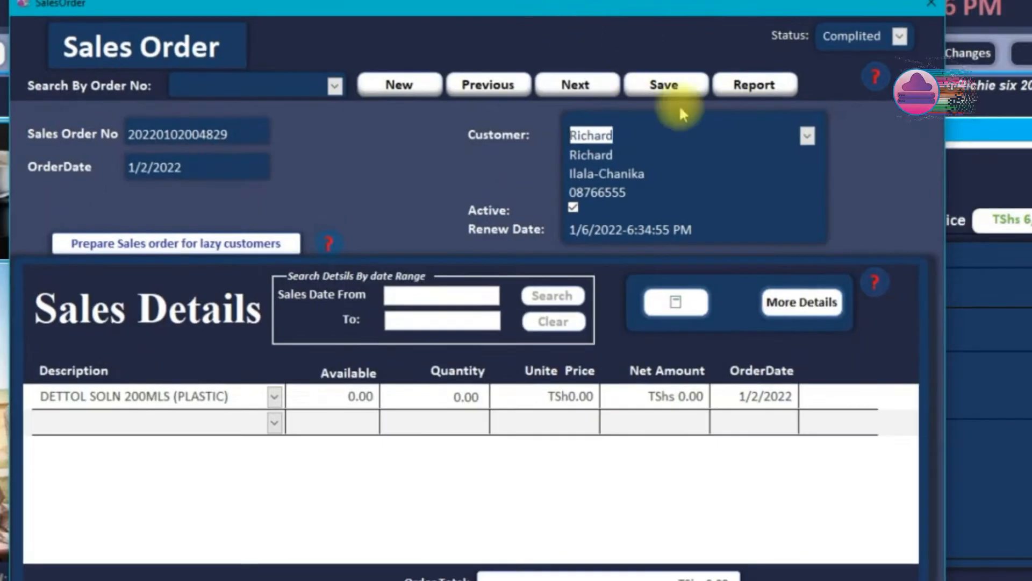
click(808, 137)
click(414, 89)
click(807, 136)
click(702, 155)
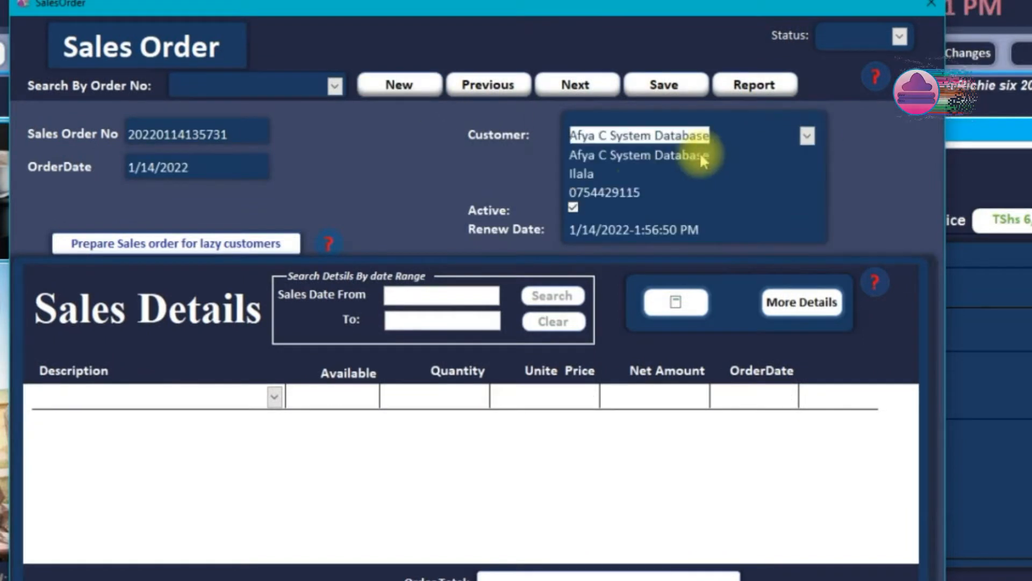